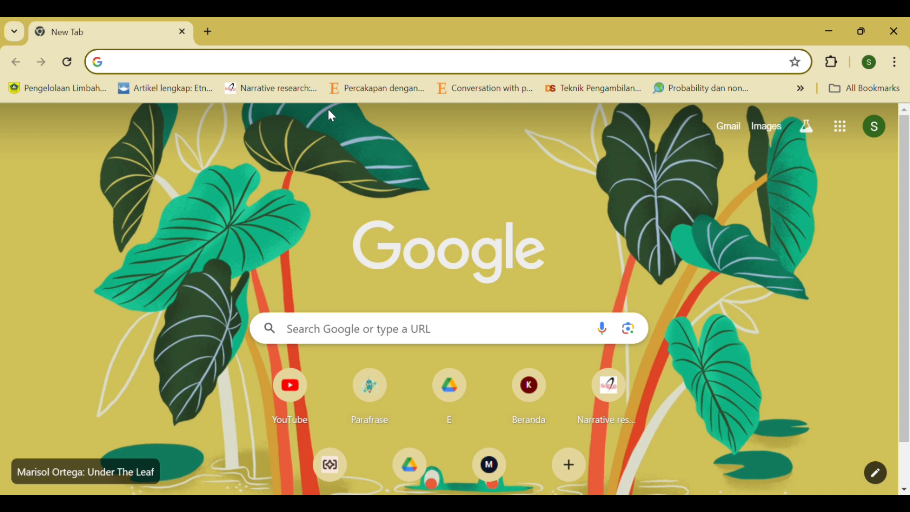
# - Open molview.org in the browser and dismiss the MolView welcome popup
pyautogui.click(320, 68)
pyautogui.write('m')
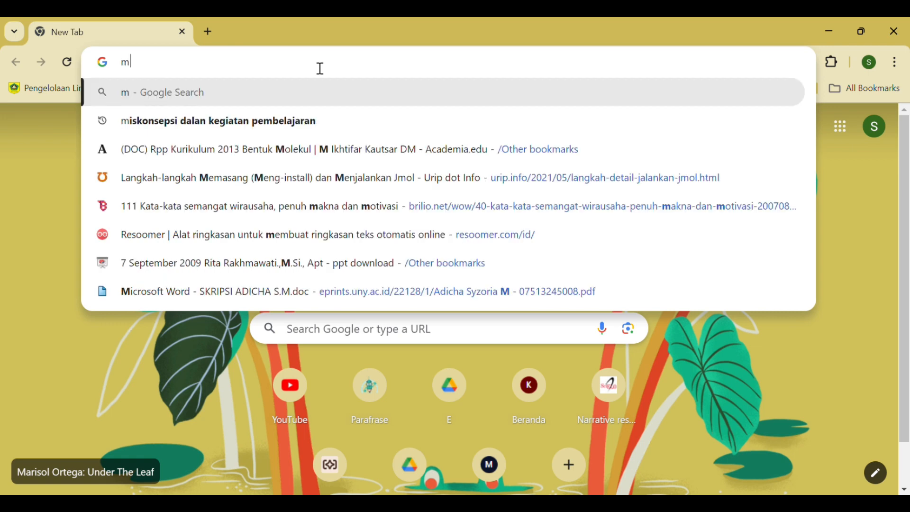
pyautogui.write('olv')
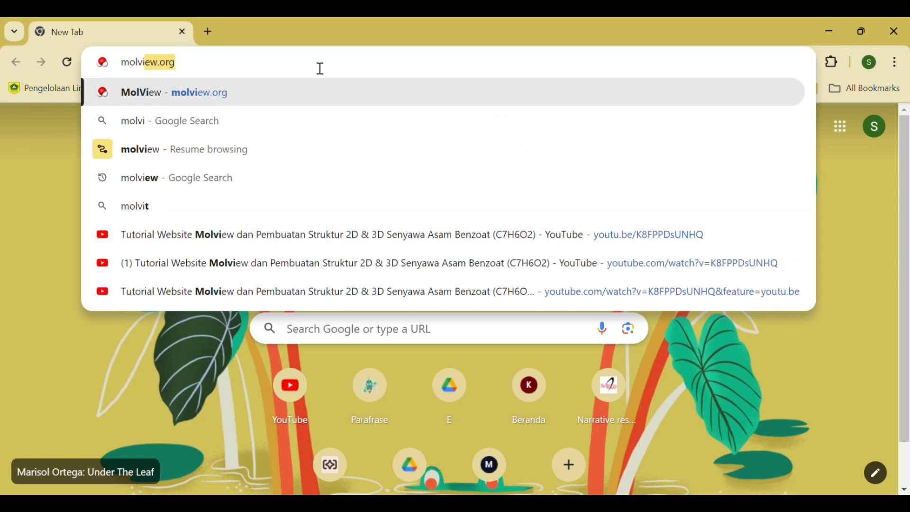
pyautogui.write('iew.ot')
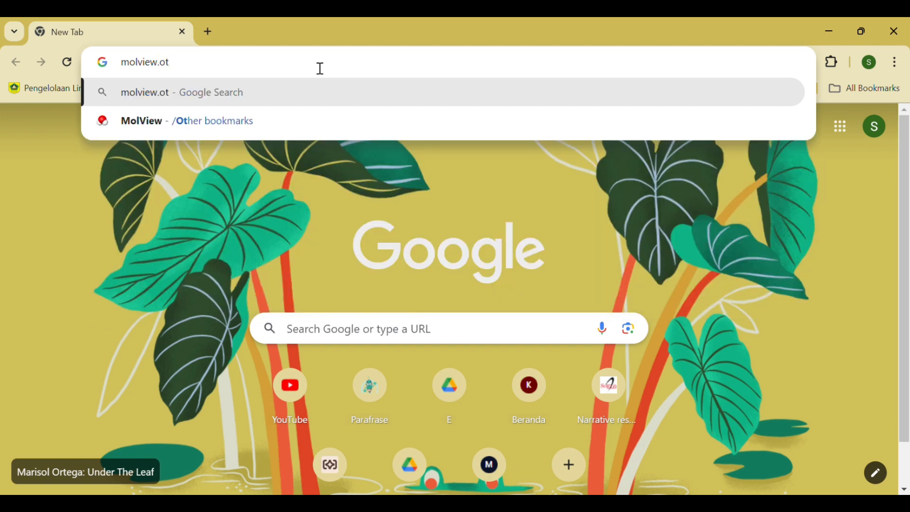
pyautogui.press('BackSpace')
pyautogui.write('rg')
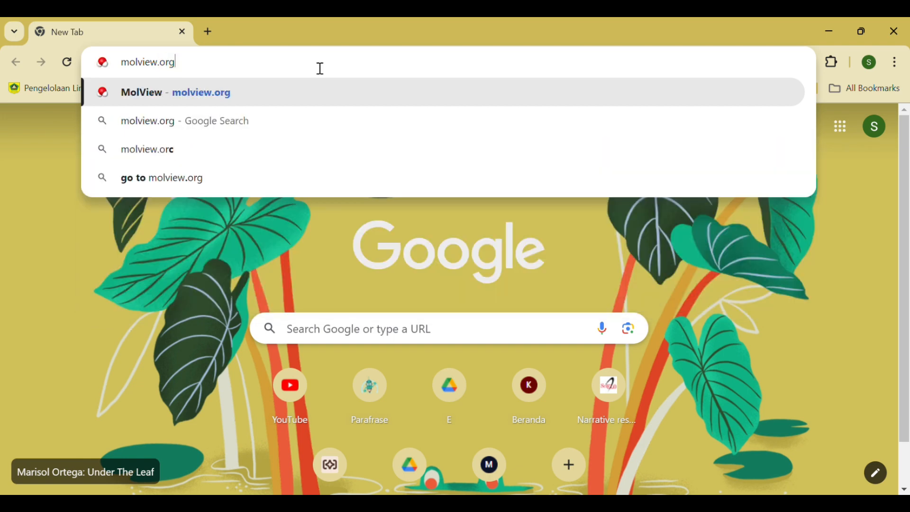
pyautogui.press('Return')
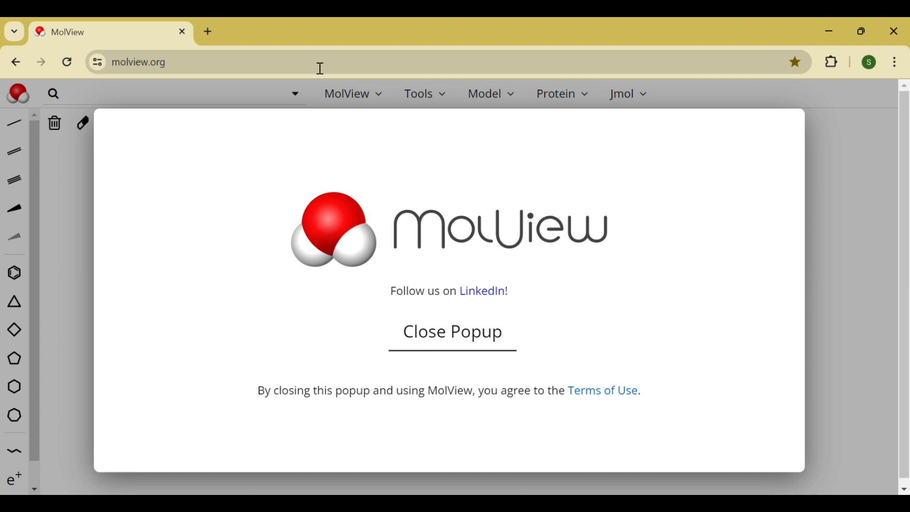
pyautogui.click(460, 347)
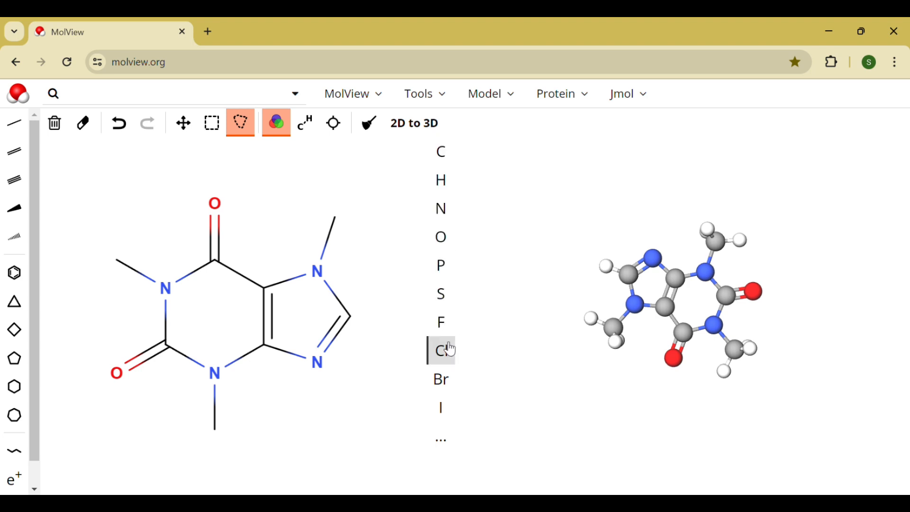
# - Look over the full periodic table of additional elements and close it
pyautogui.click(449, 441)
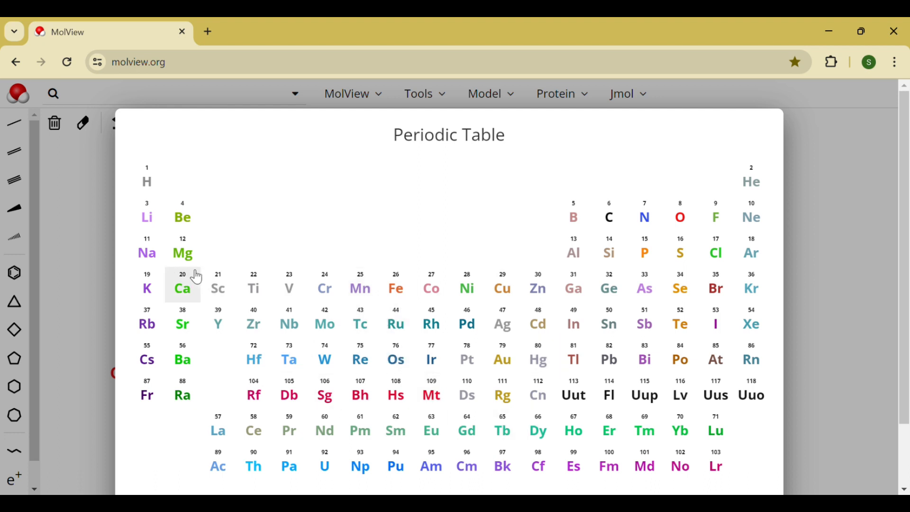
pyautogui.click(93, 292)
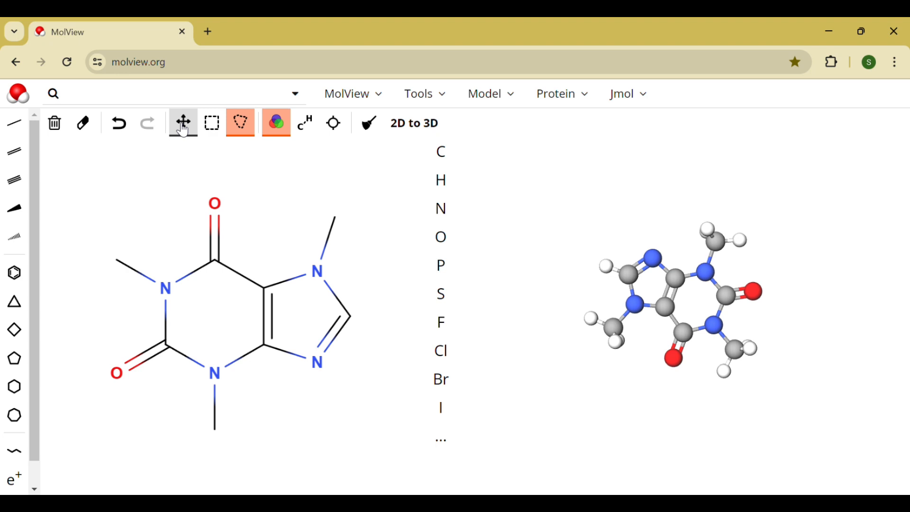
# - Convert the sample sketch to 3D and clear the sketch canvas, with explicit carbon and hydrogen labels enabled
pyautogui.click(215, 123)
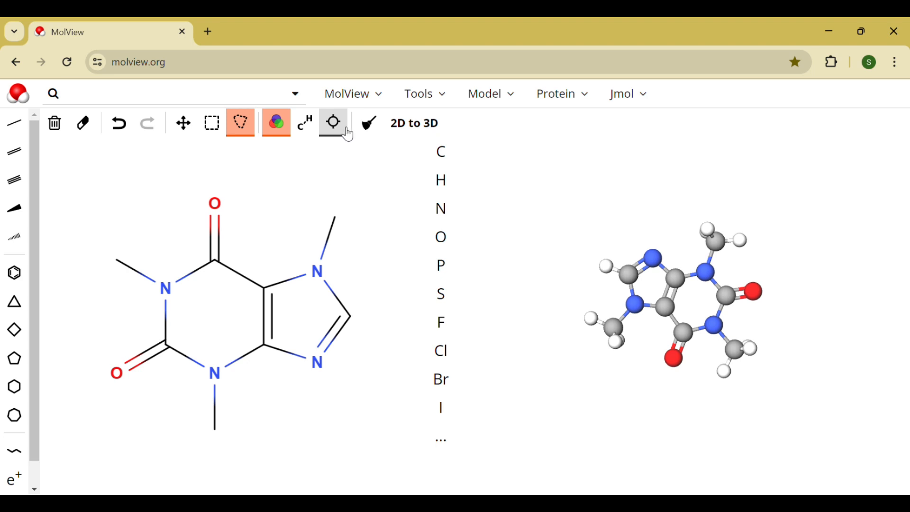
pyautogui.click(422, 124)
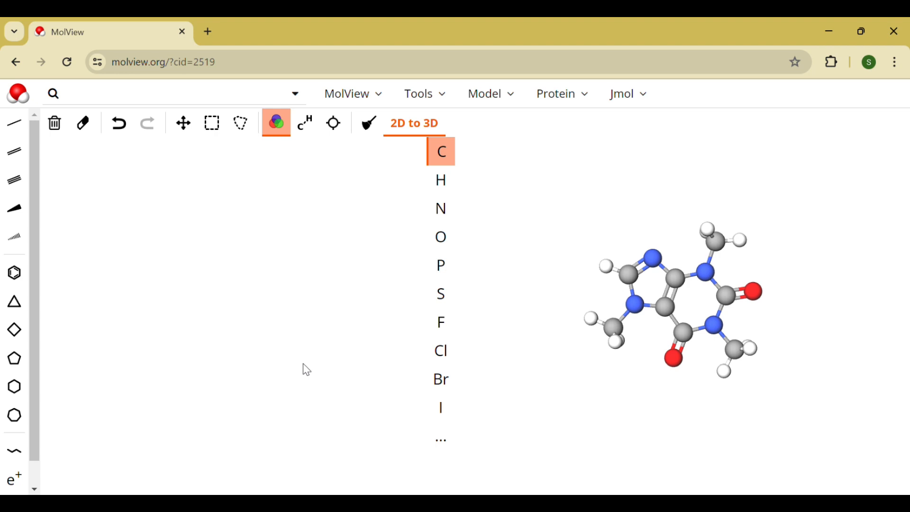
pyautogui.press('o')
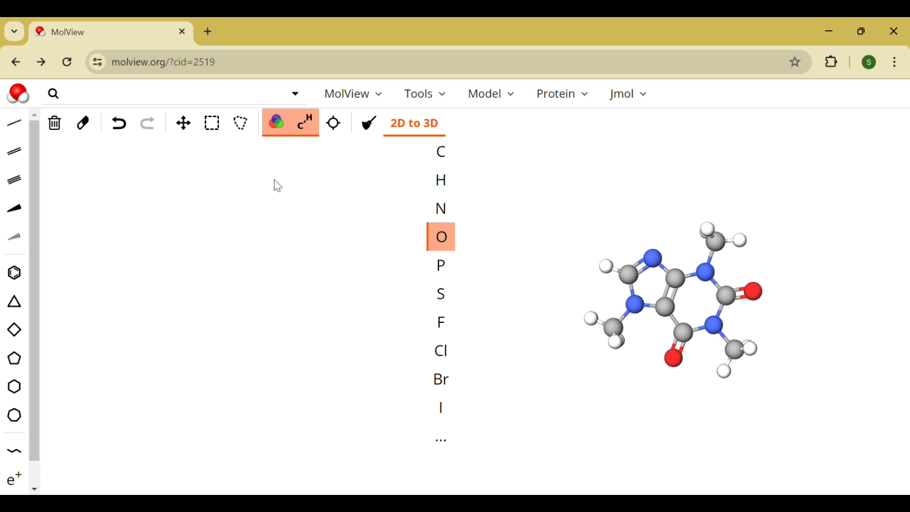
# - Place two carbon atoms side by side, with three hydrogen atoms around the first carbon
pyautogui.click(439, 186)
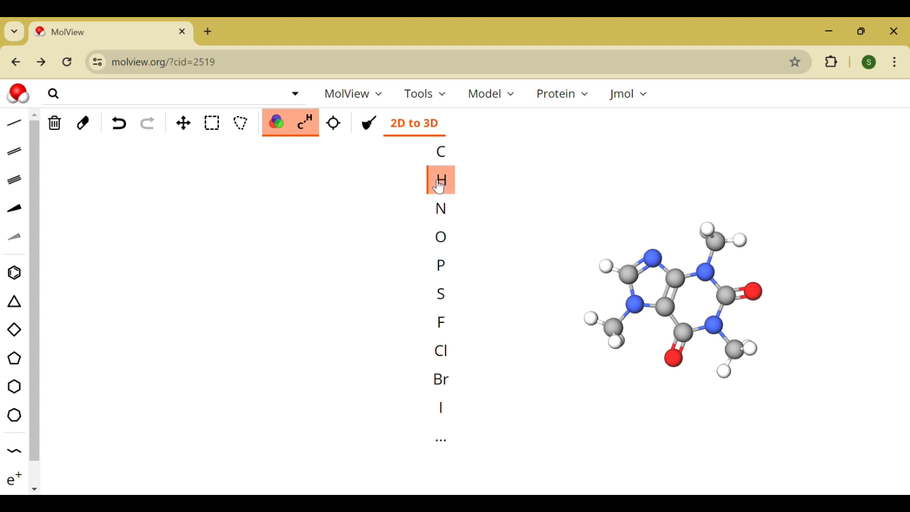
pyautogui.click(131, 280)
pyautogui.click(444, 165)
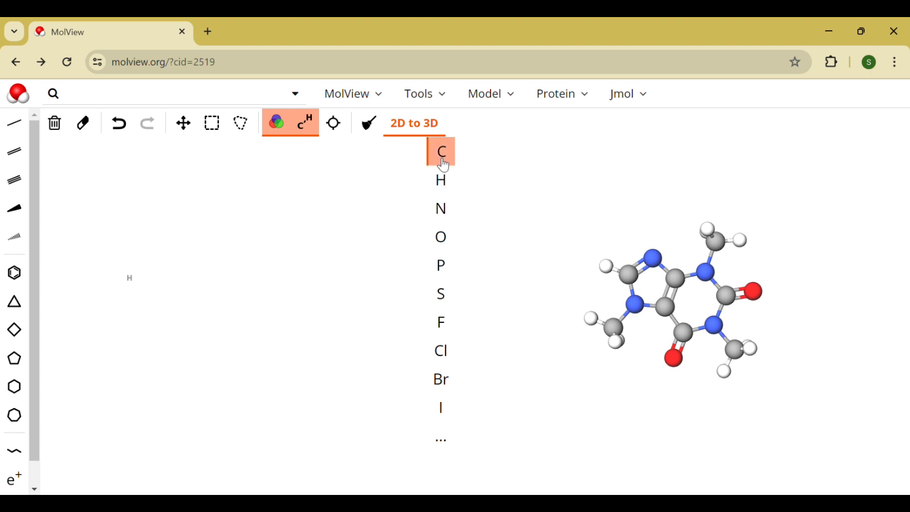
pyautogui.click(167, 277)
pyautogui.click(204, 278)
pyautogui.click(444, 181)
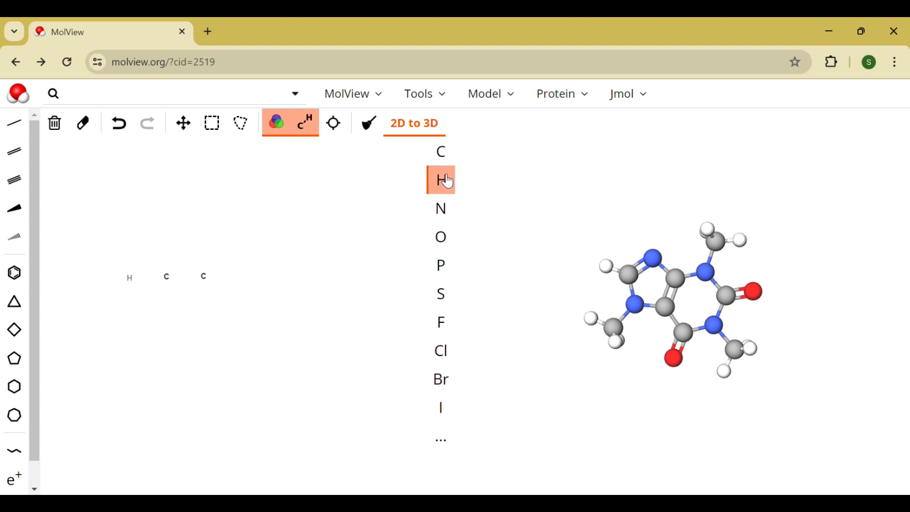
pyautogui.click(166, 238)
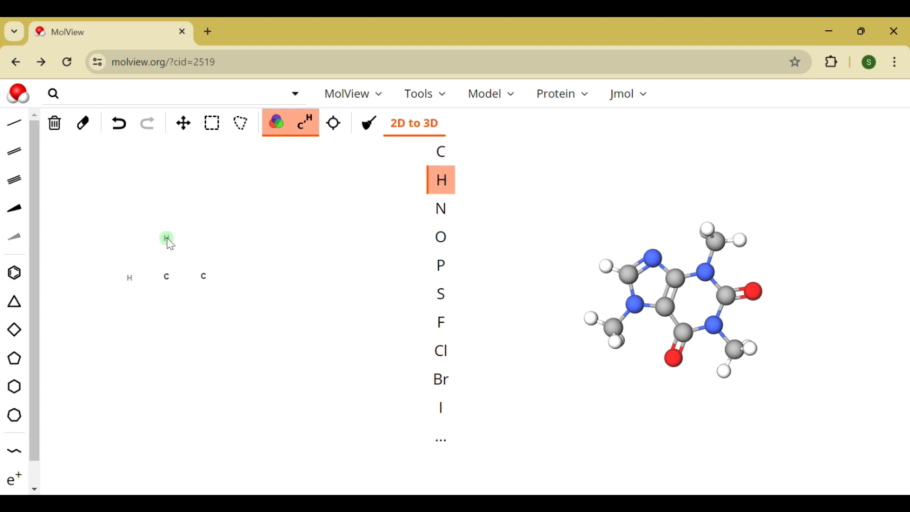
pyautogui.click(165, 306)
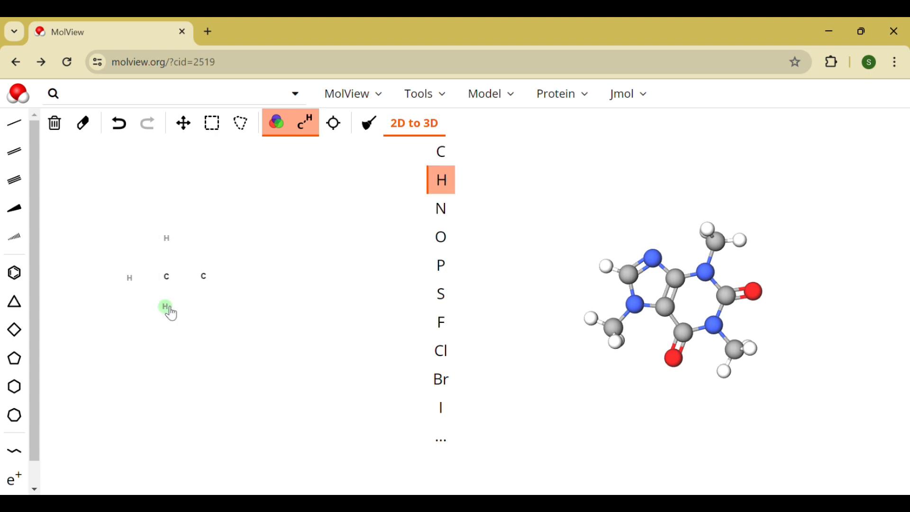
# - Place two oxygen atoms beyond the second carbon and a hydrogen atom beside the lower oxygen
pyautogui.click(447, 242)
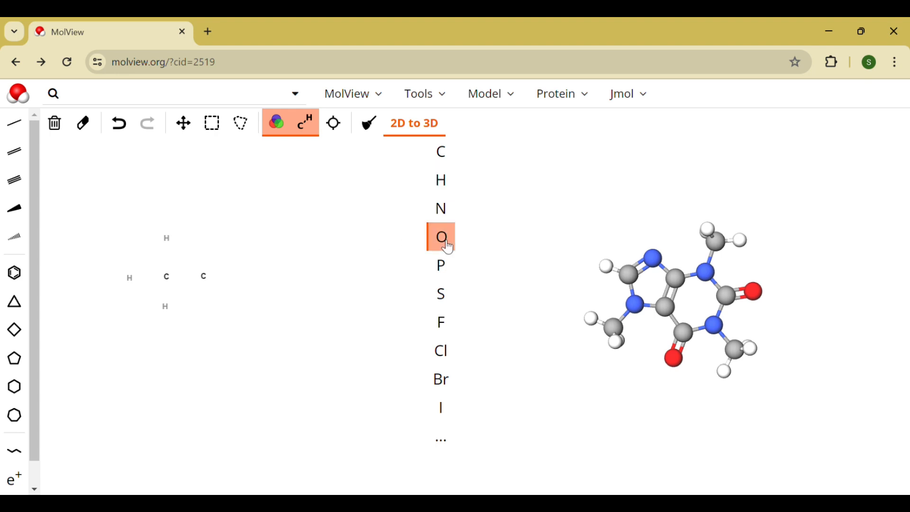
pyautogui.click(238, 254)
pyautogui.click(240, 298)
pyautogui.click(446, 182)
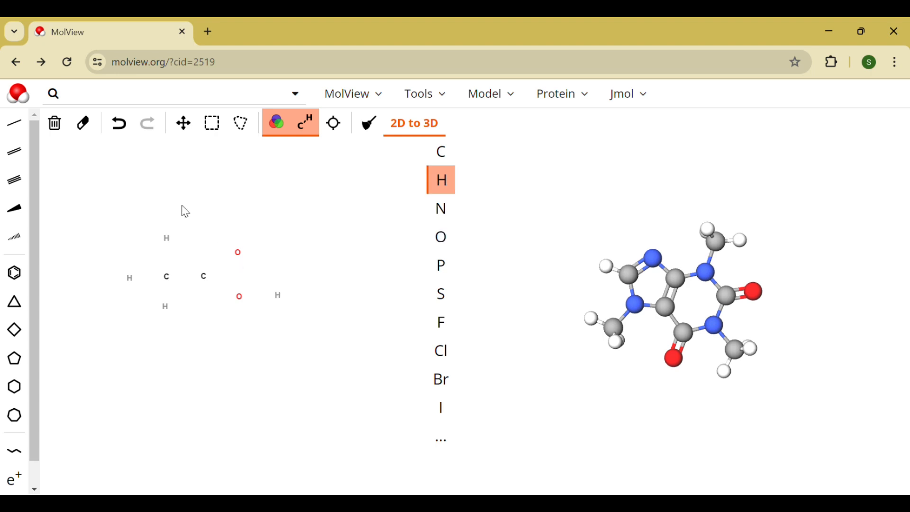
# - Connect the atoms with single bonds and join the second carbon to the upper oxygen with a double bond
pyautogui.click(20, 125)
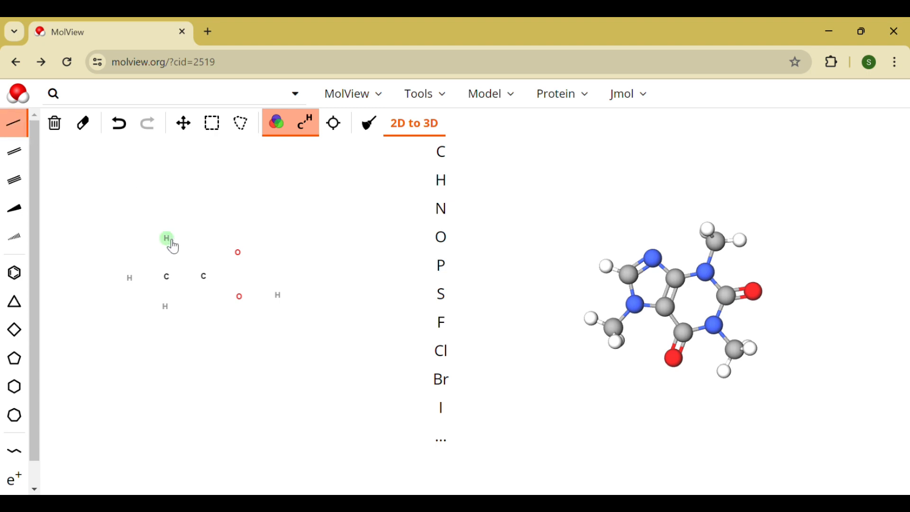
pyautogui.moveTo(172, 242)
pyautogui.mouseDown()
pyautogui.moveTo(169, 307)
pyautogui.moveTo(207, 279)
pyautogui.moveTo(248, 308)
pyautogui.moveTo(283, 304)
pyautogui.mouseUp()
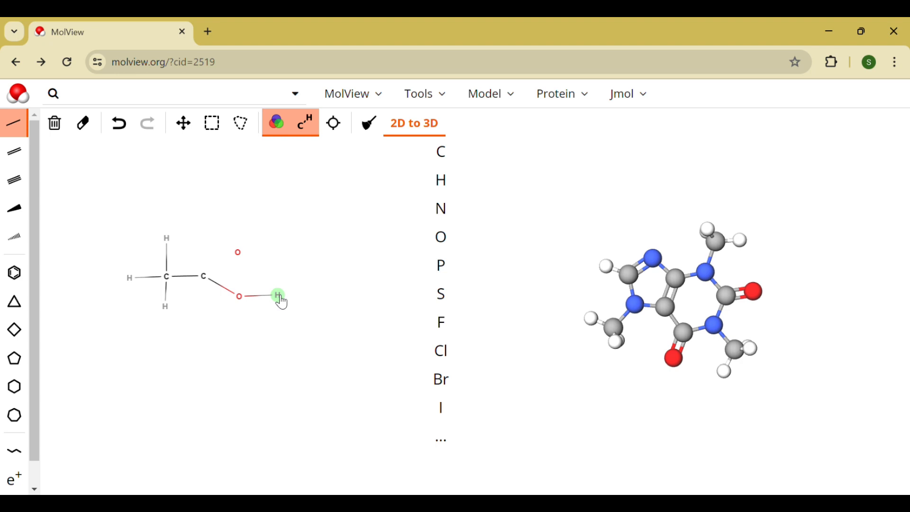
pyautogui.click(22, 163)
pyautogui.click(205, 277)
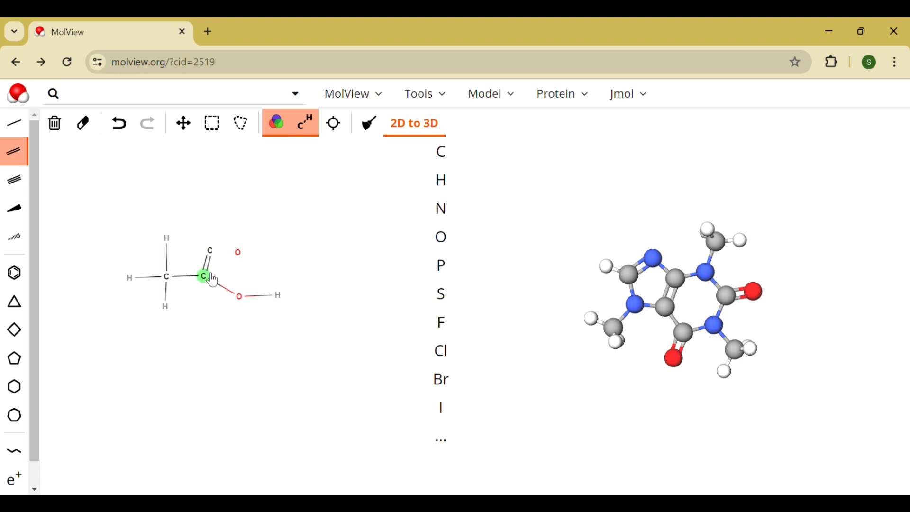
pyautogui.moveTo(213, 281); pyautogui.dragTo(242, 262)
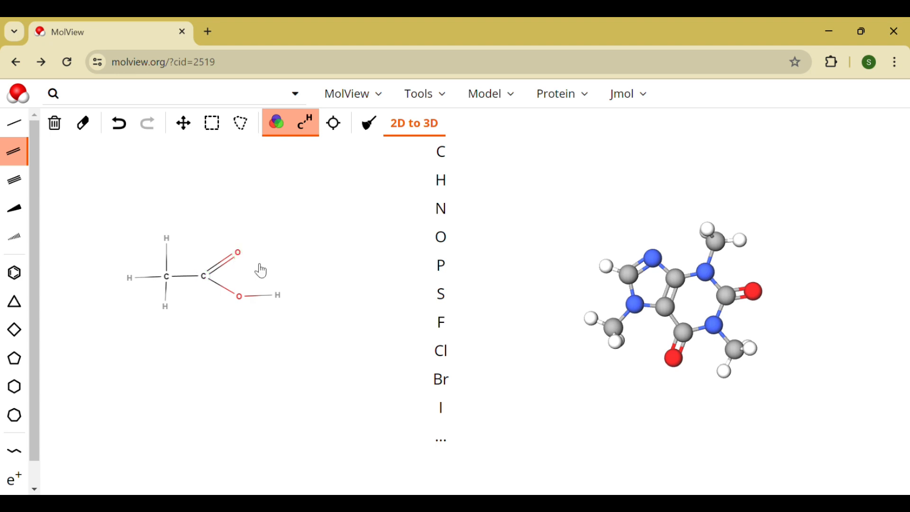
# - Generate the acetic acid 3D model from the centred sketch and open the compound's online record in a new tab
pyautogui.click(348, 130)
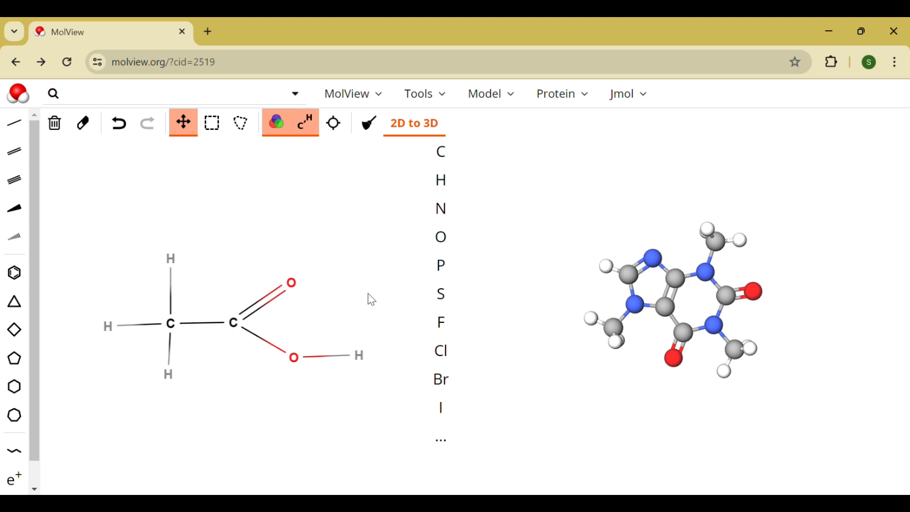
pyautogui.click(409, 136)
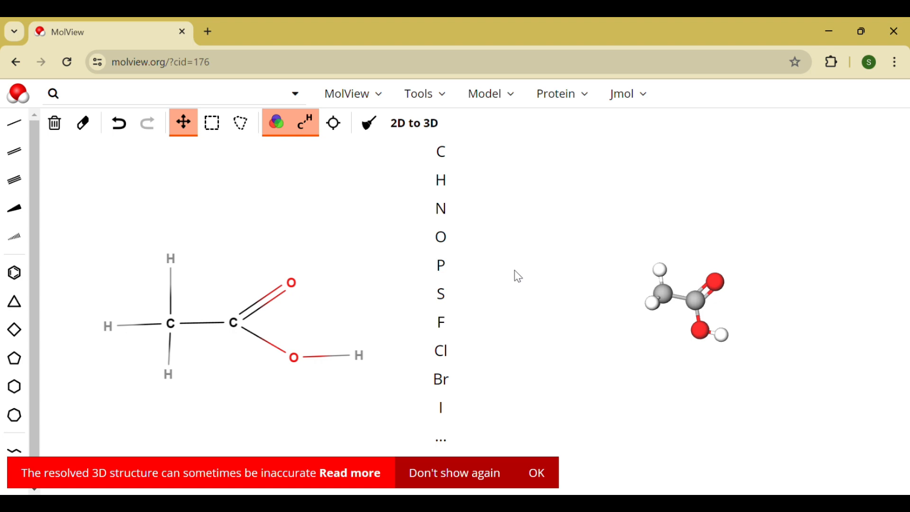
pyautogui.moveTo(677, 294); pyautogui.dragTo(728, 333)
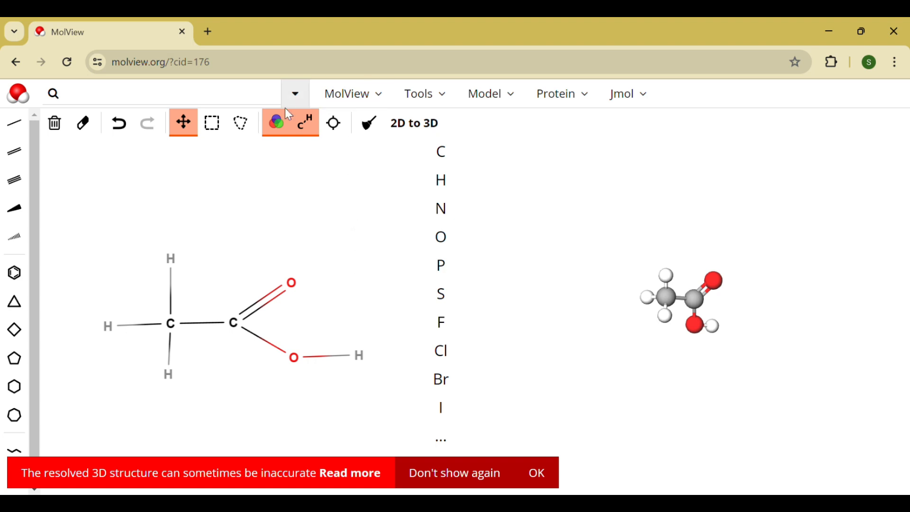
pyautogui.click(335, 126)
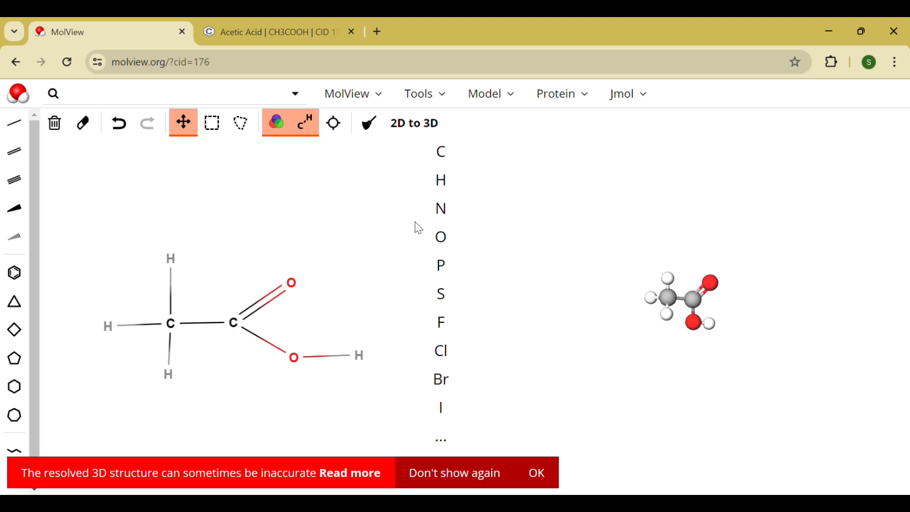
# - Show the 3D model as Stick and as van der Waals Spheres, and return it to Ball and Stick
pyautogui.click(506, 97)
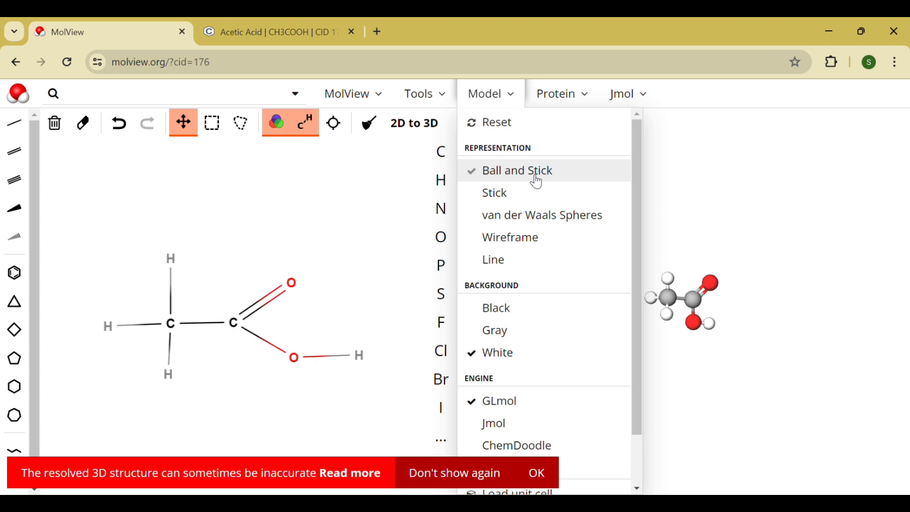
pyautogui.click(538, 193)
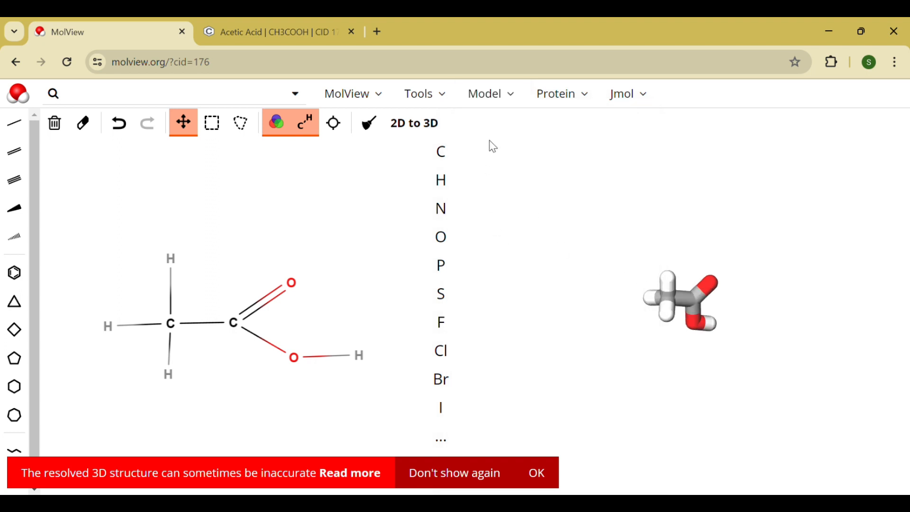
pyautogui.click(500, 101)
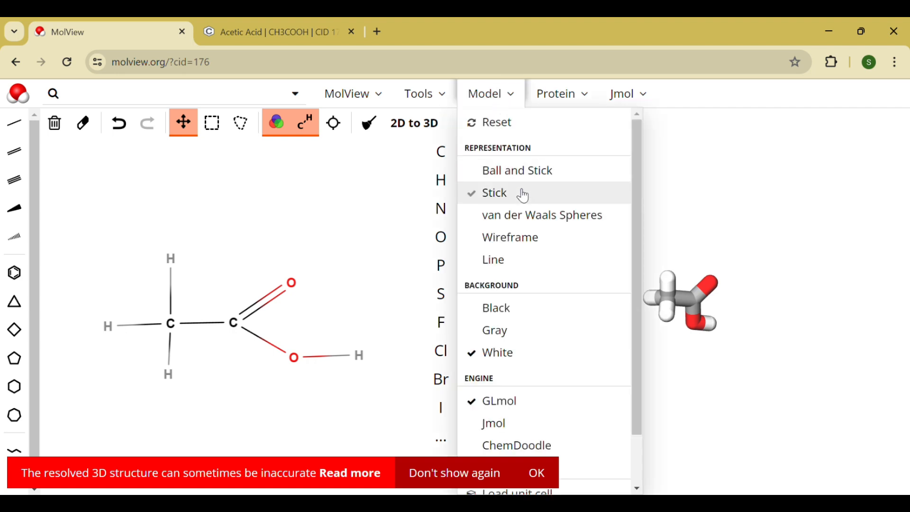
pyautogui.click(515, 222)
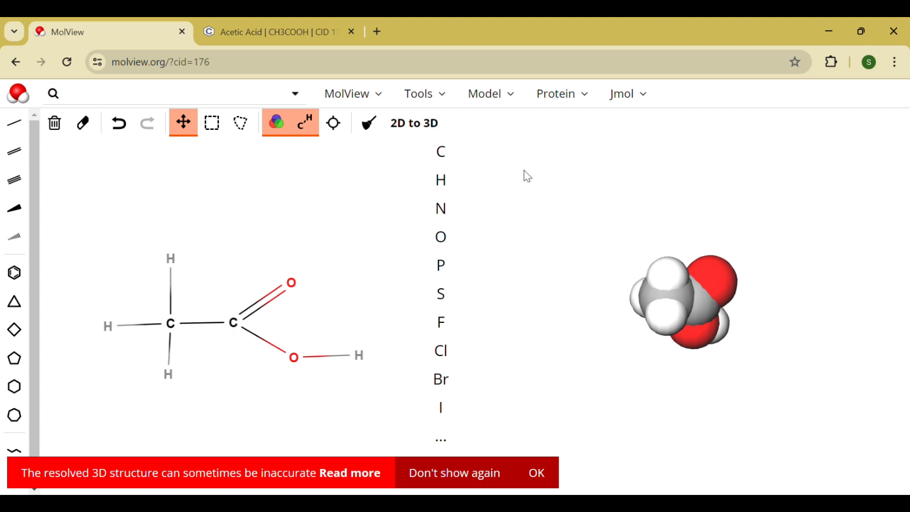
pyautogui.click(502, 102)
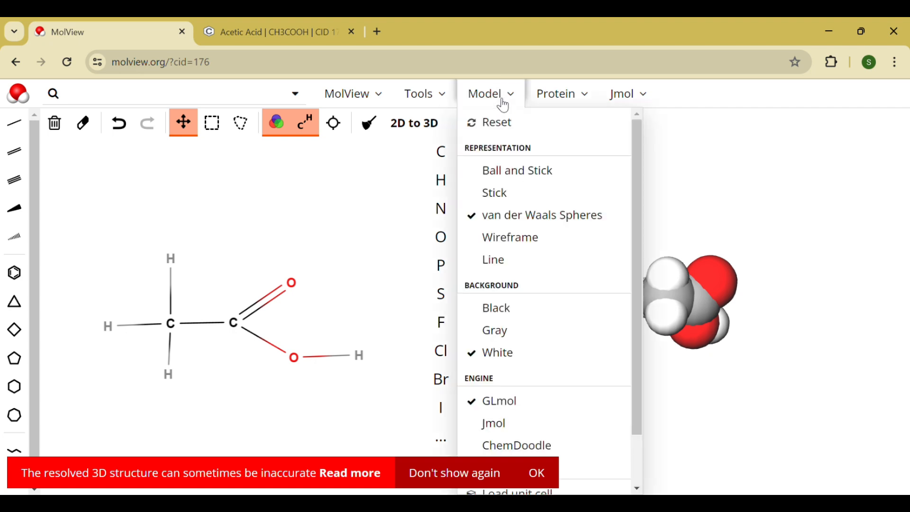
pyautogui.click(530, 182)
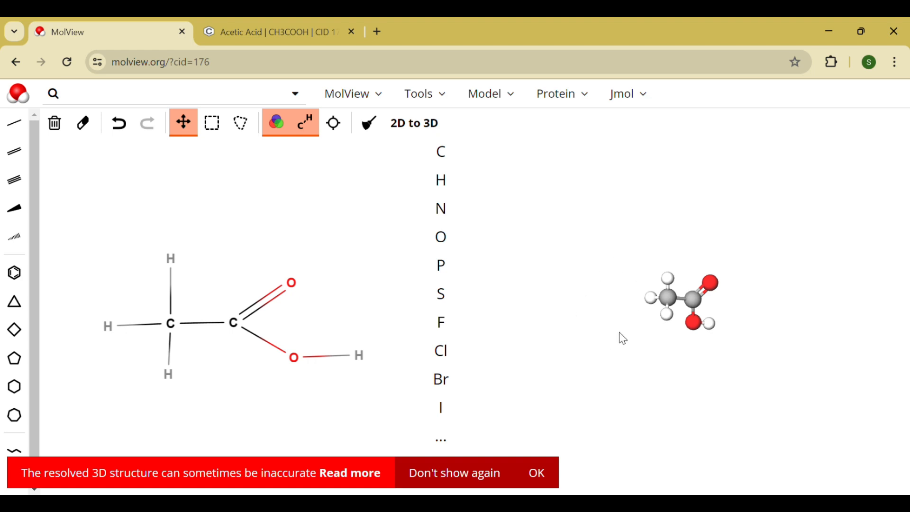
# - Try a gray background for the 3D model and set it back to white
pyautogui.click(510, 101)
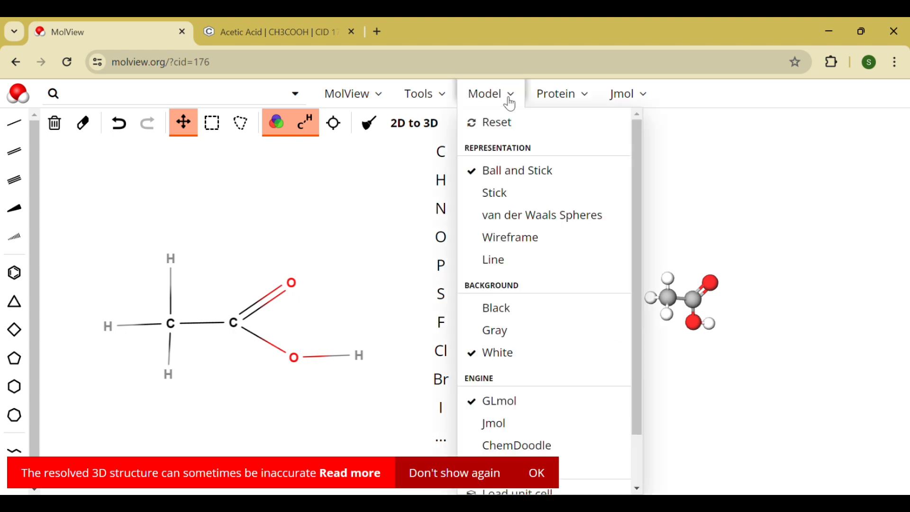
pyautogui.click(507, 335)
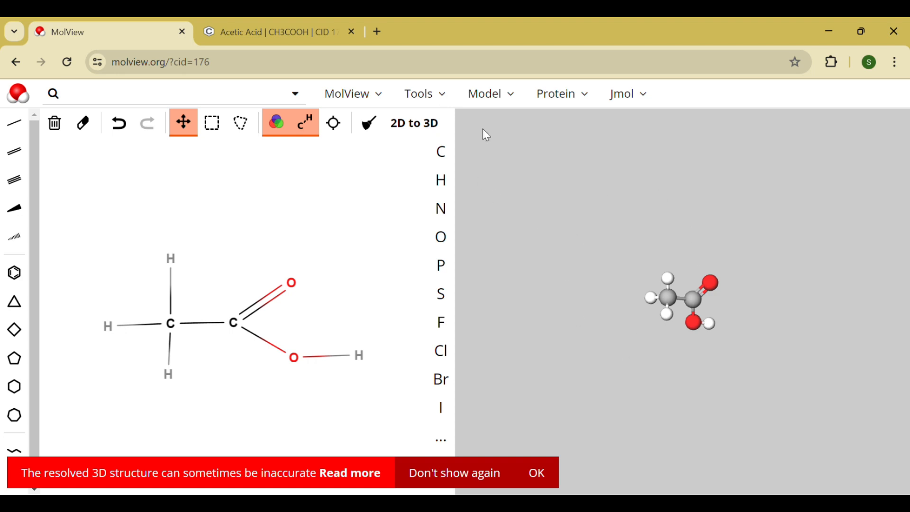
pyautogui.click(511, 98)
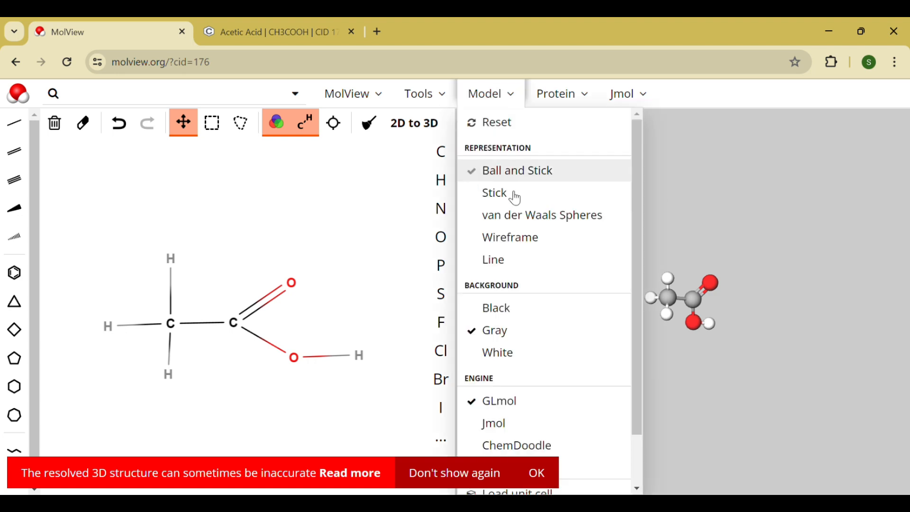
pyautogui.click(502, 351)
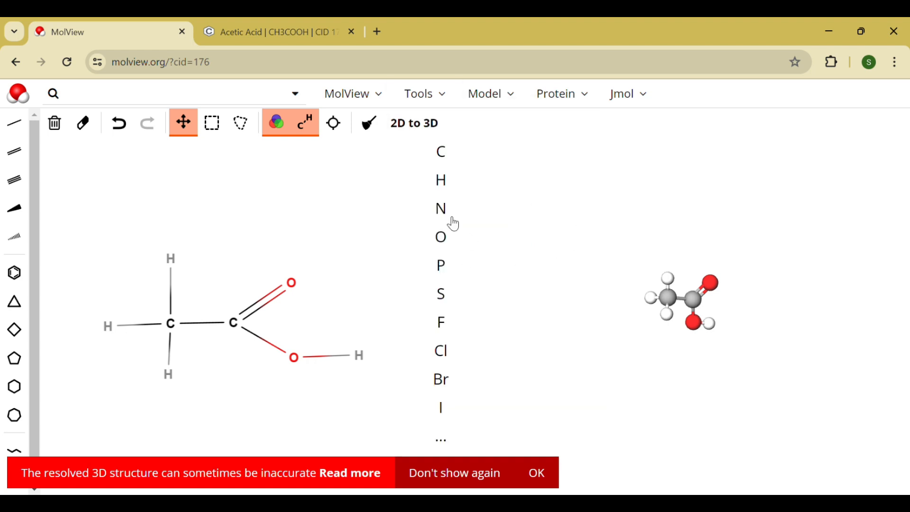
# - Read the acetic acid information card, covering its formula, molecular weight and percent composition, and return to the structure editor
pyautogui.click(433, 102)
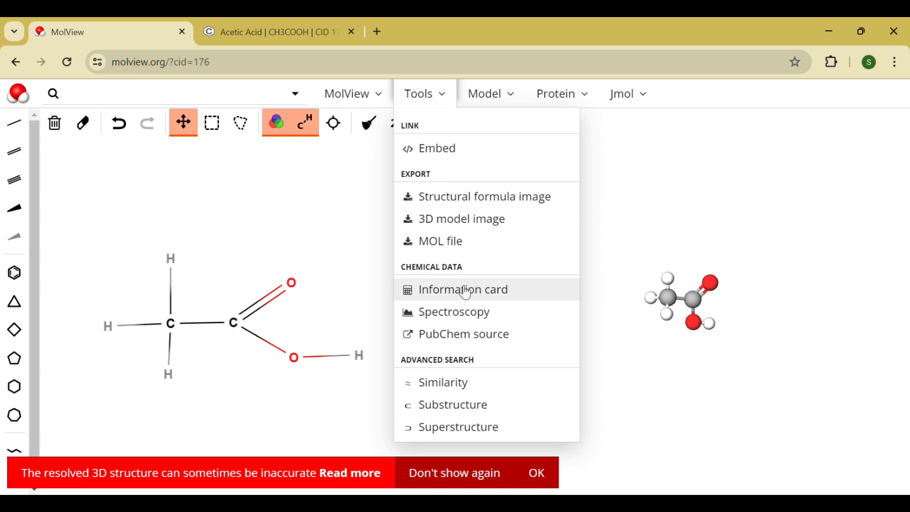
pyautogui.click(467, 292)
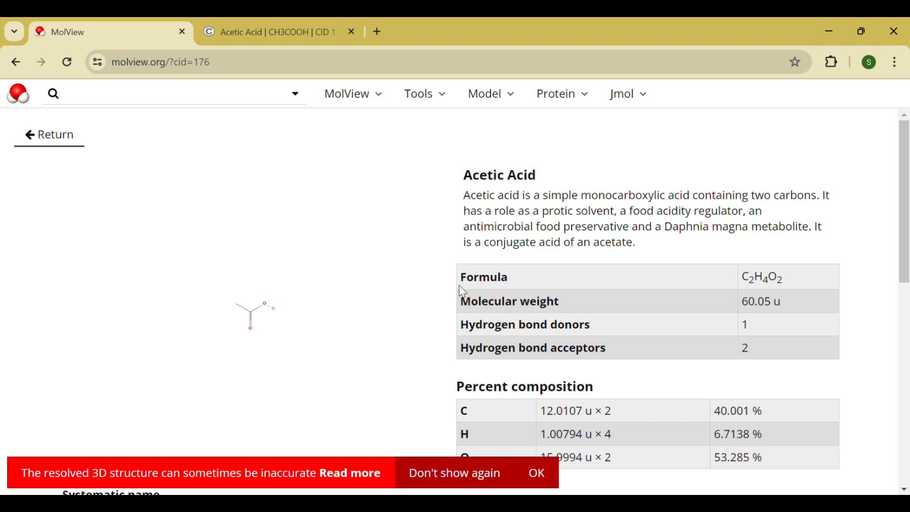
pyautogui.scroll(-1, 460, 288)
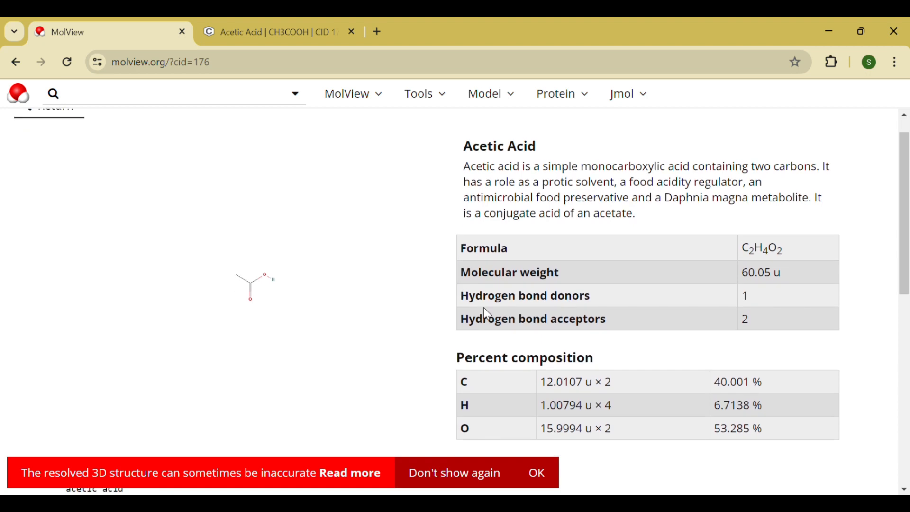
pyautogui.scroll(-2, 530, 369)
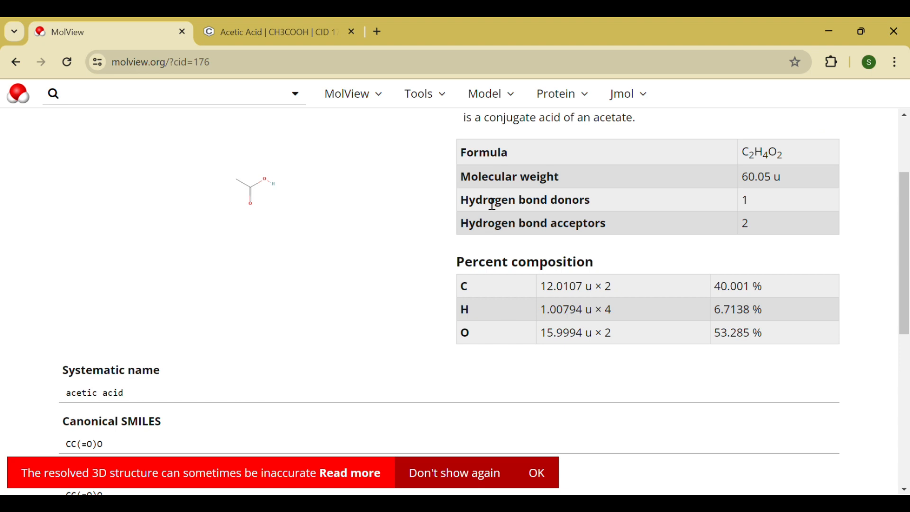
pyautogui.scroll(1, 479, 199)
pyautogui.scroll(3, 479, 200)
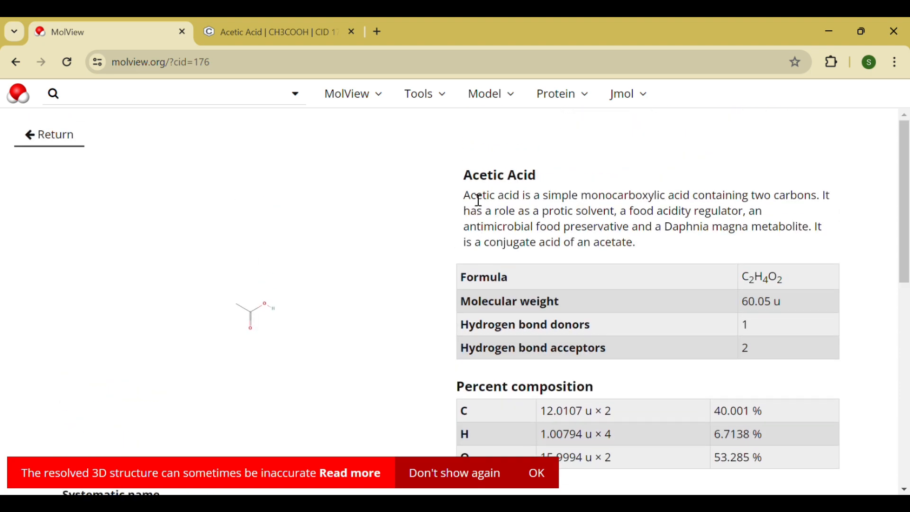
pyautogui.click(49, 144)
# - View acetic acid's mass spectrum and its 15 mmHg gas IR spectrum in the spectroscopy viewer, and return to the structure editor
pyautogui.click(426, 94)
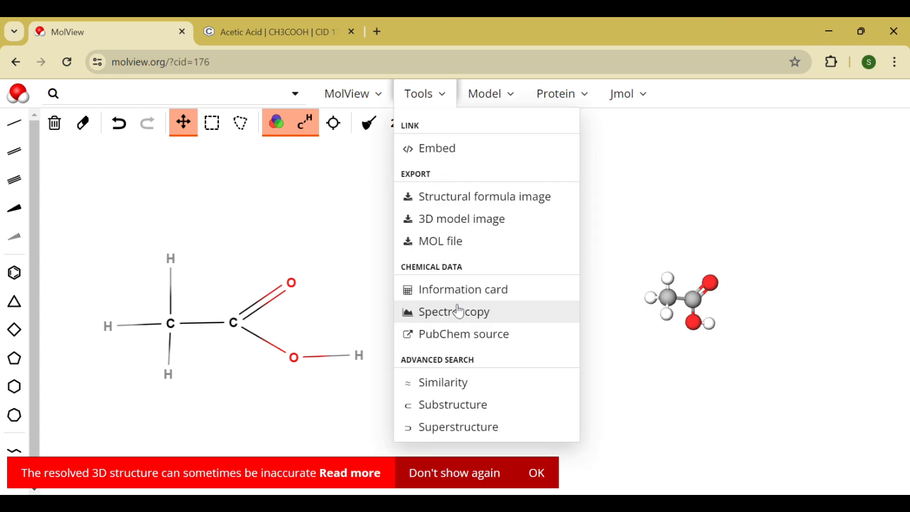
pyautogui.click(429, 317)
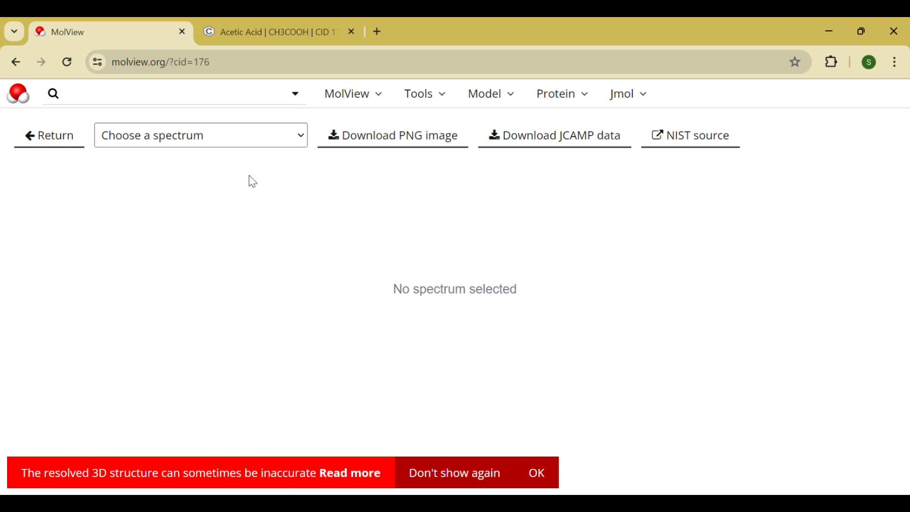
pyautogui.click(279, 161)
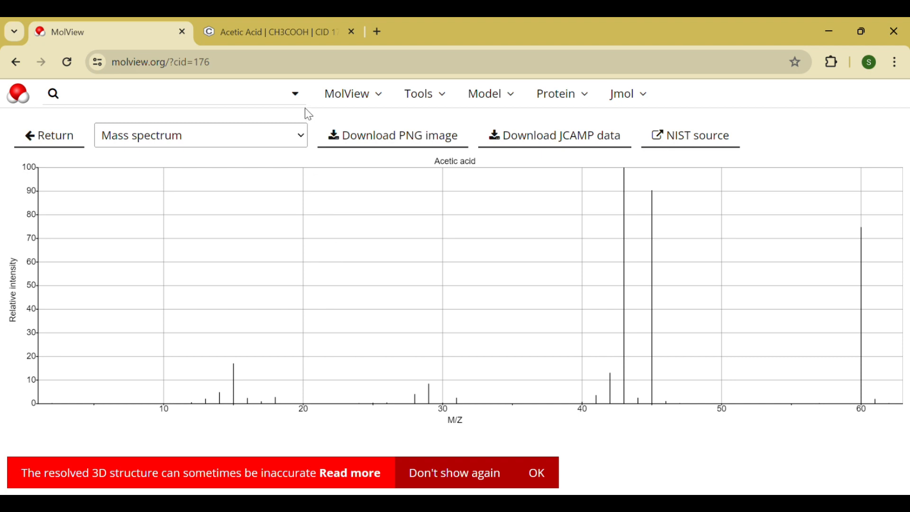
pyautogui.click(293, 175)
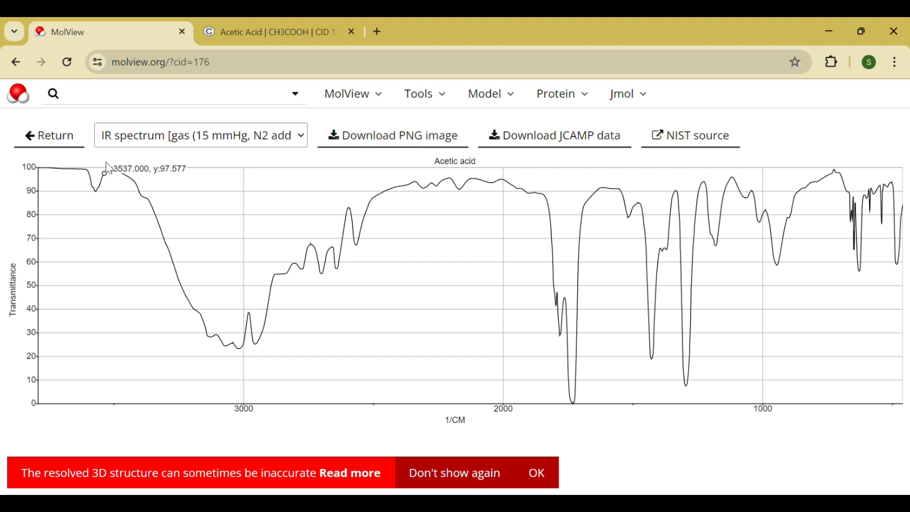
pyautogui.click(58, 138)
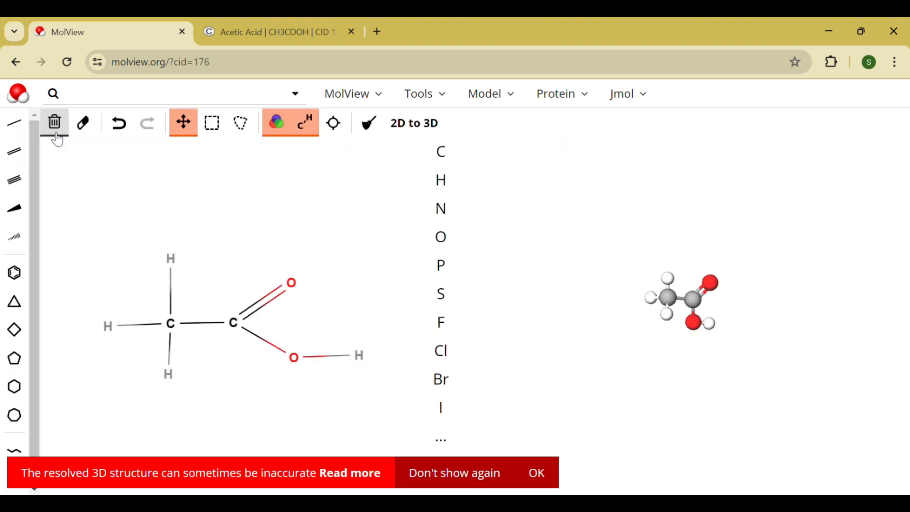
# - Open acetic acid's PubChem source, examine the compound summary from safety and synonyms to description, and switch back to MolView
pyautogui.click(448, 97)
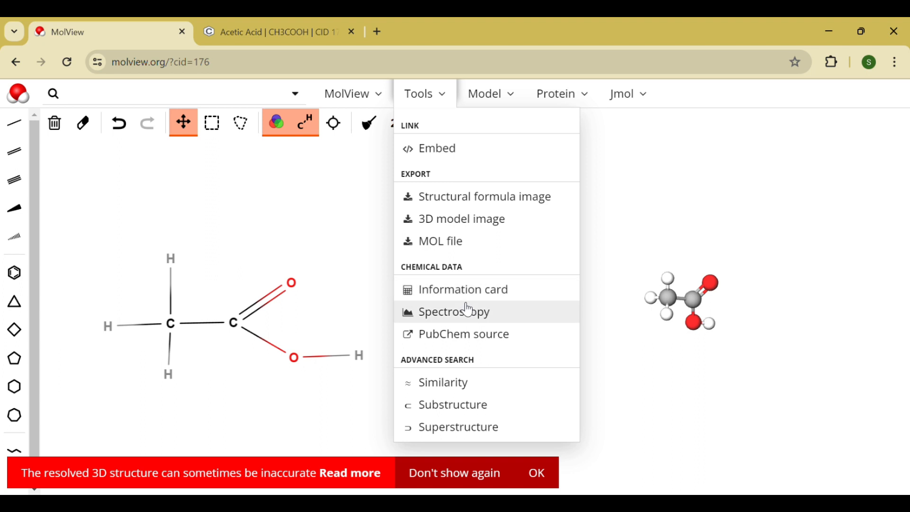
pyautogui.click(473, 335)
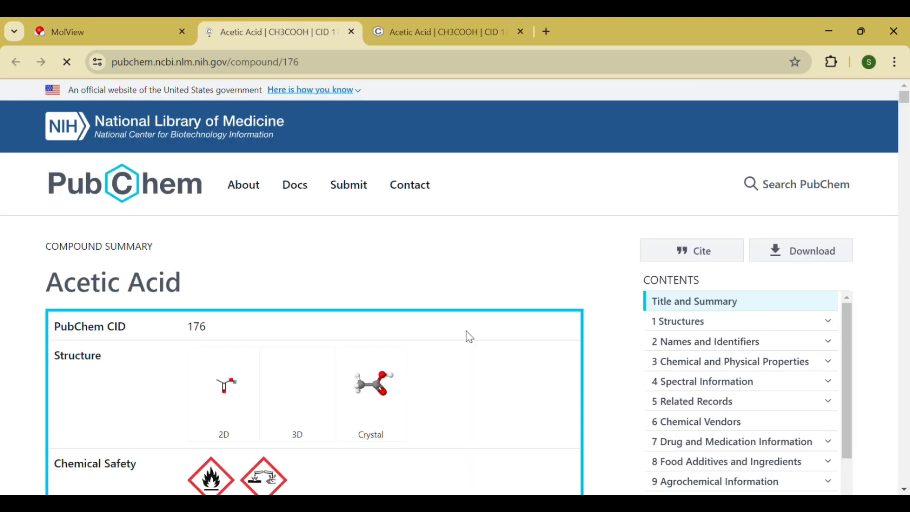
pyautogui.scroll(-1, 470, 396)
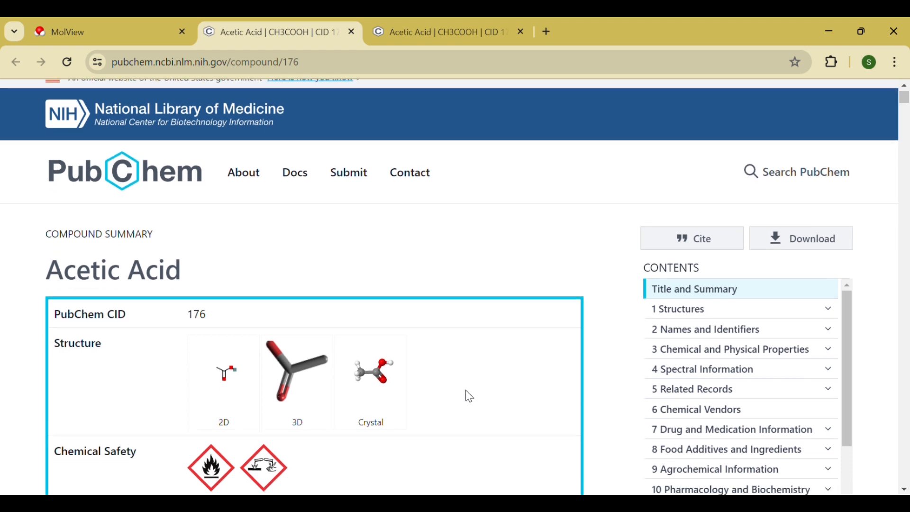
pyautogui.scroll(-1, 470, 396)
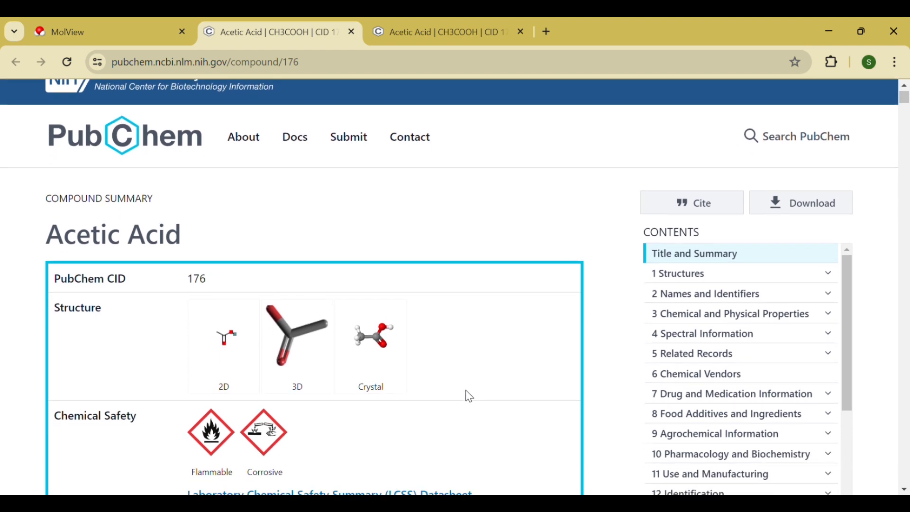
pyautogui.scroll(-1, 470, 396)
pyautogui.scroll(-1, 470, 396)
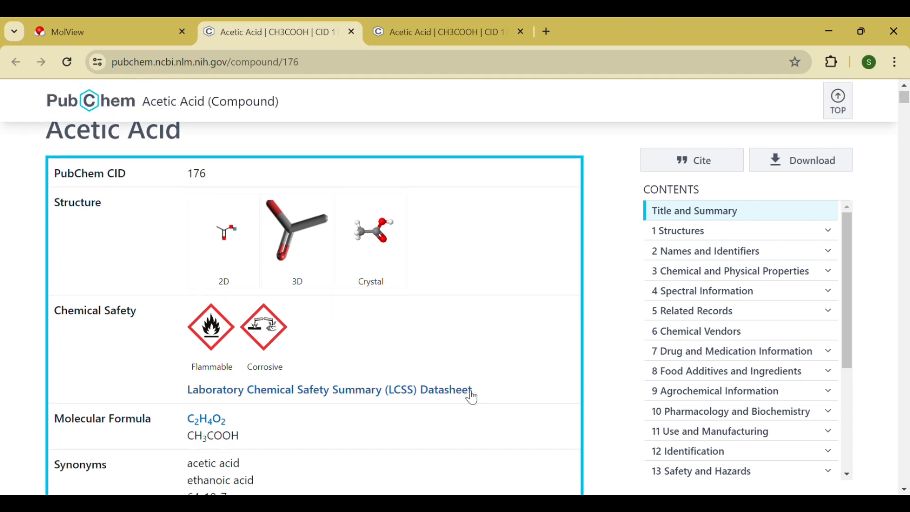
pyautogui.scroll(-1, 471, 397)
pyautogui.scroll(-4, 468, 396)
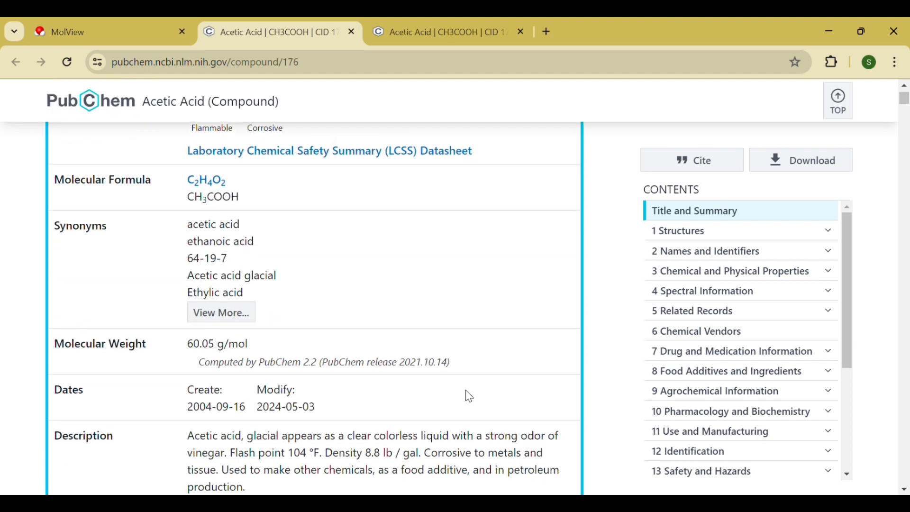
pyautogui.scroll(-8, 470, 364)
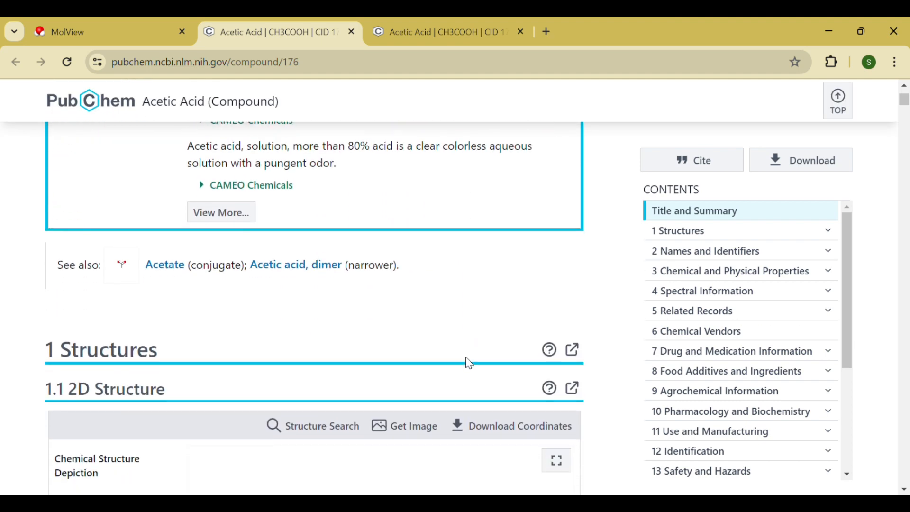
pyautogui.scroll(5, 470, 363)
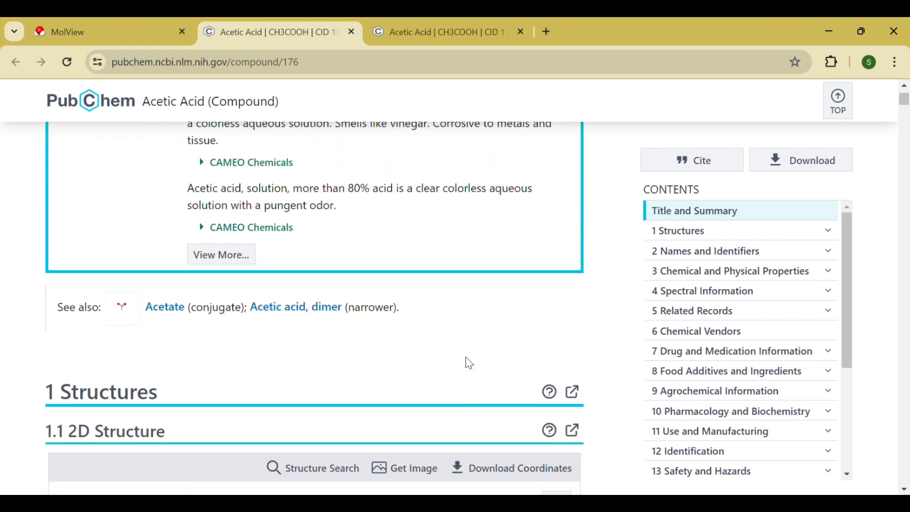
pyautogui.scroll(10, 470, 363)
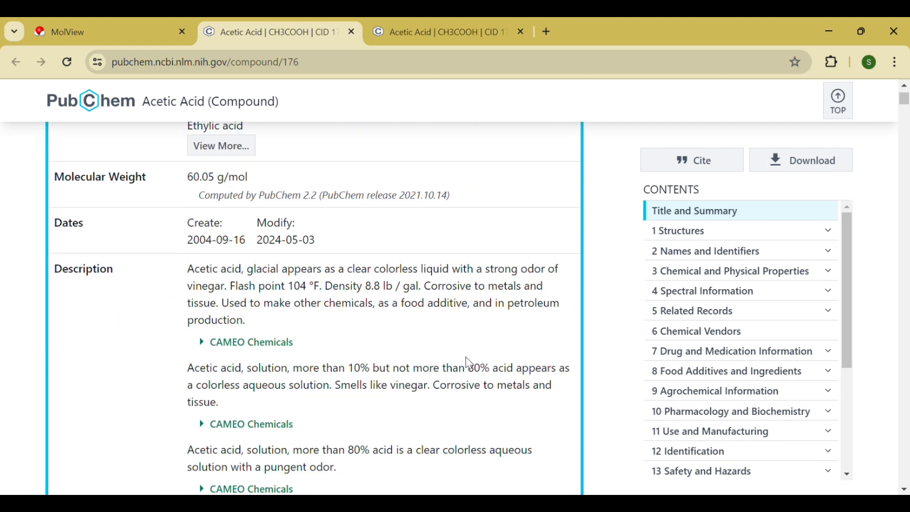
pyautogui.scroll(2, 469, 363)
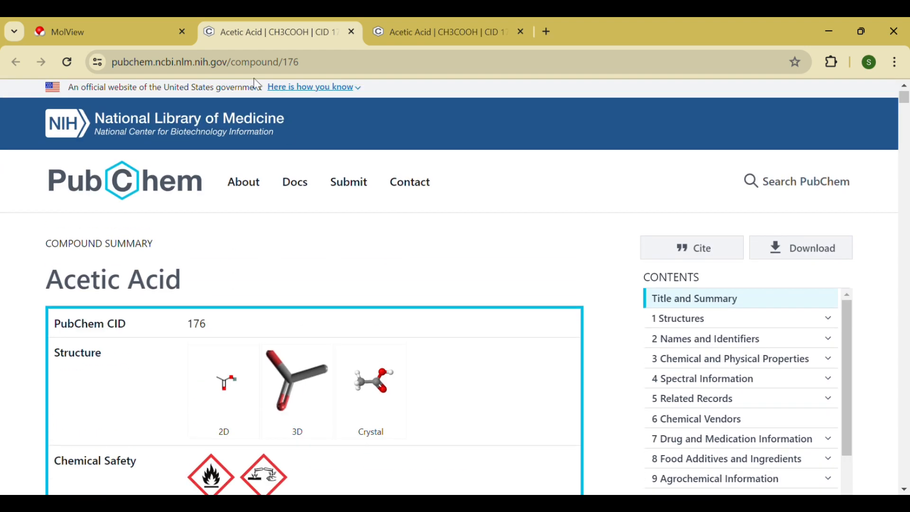
pyautogui.click(121, 29)
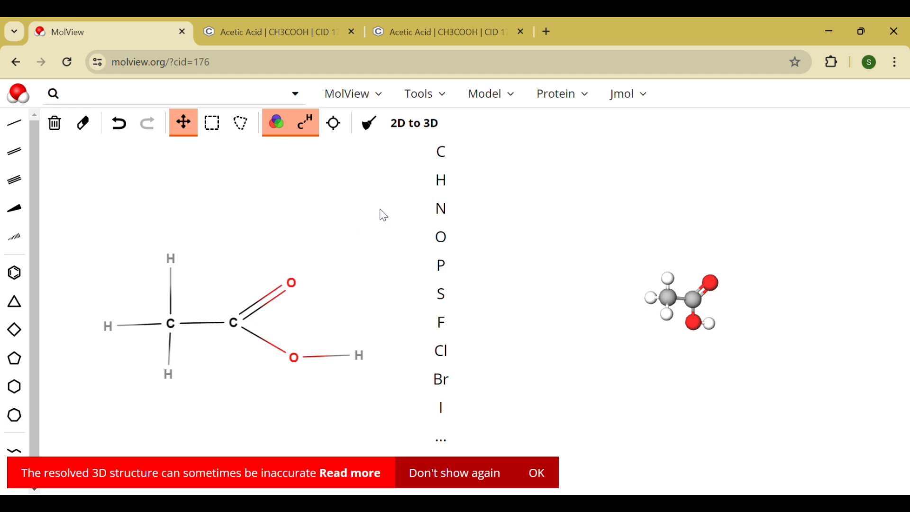
pyautogui.click(564, 107)
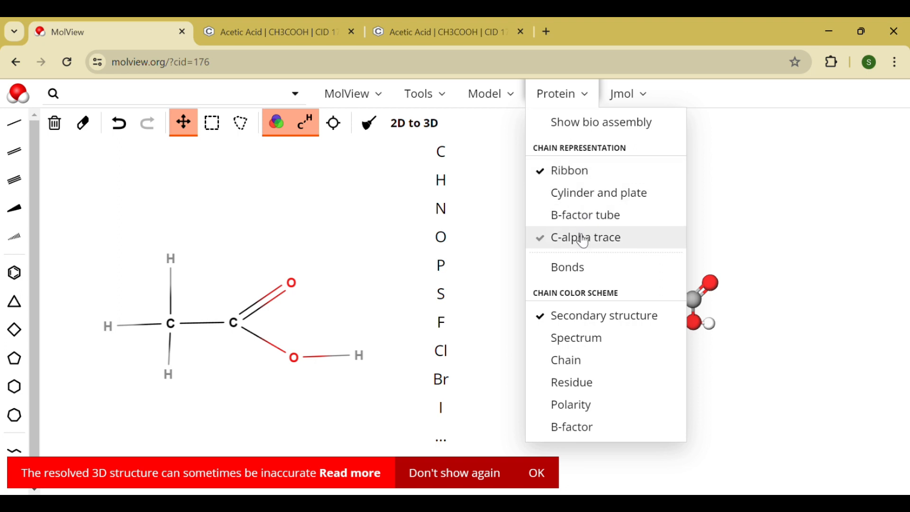
pyautogui.click(488, 246)
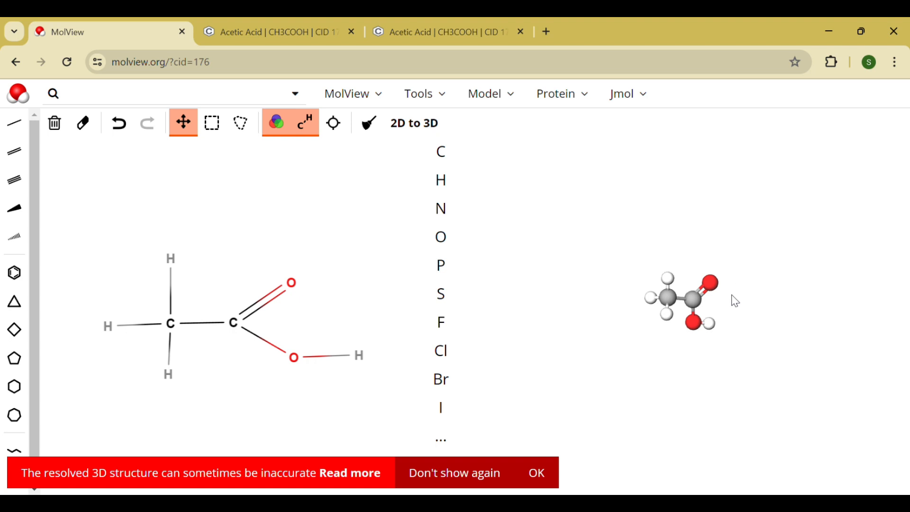
pyautogui.scroll(8, 735, 302)
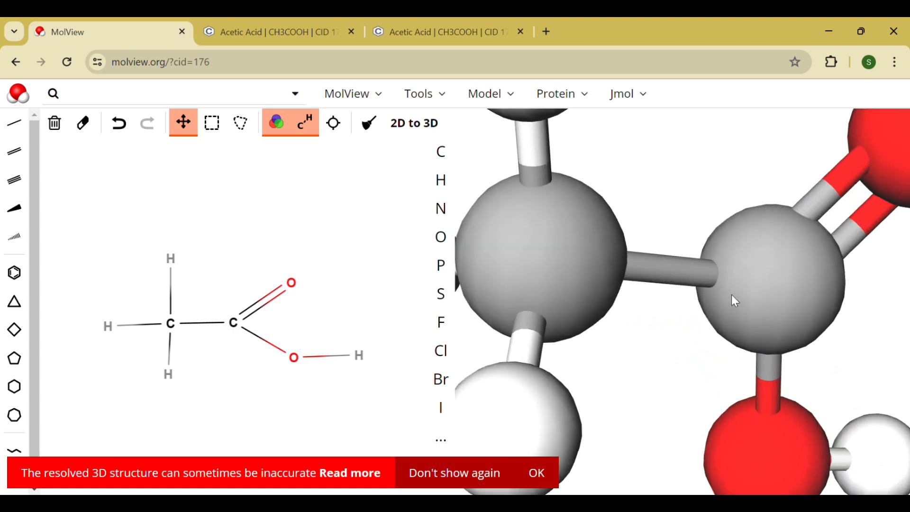
pyautogui.scroll(-10, 736, 302)
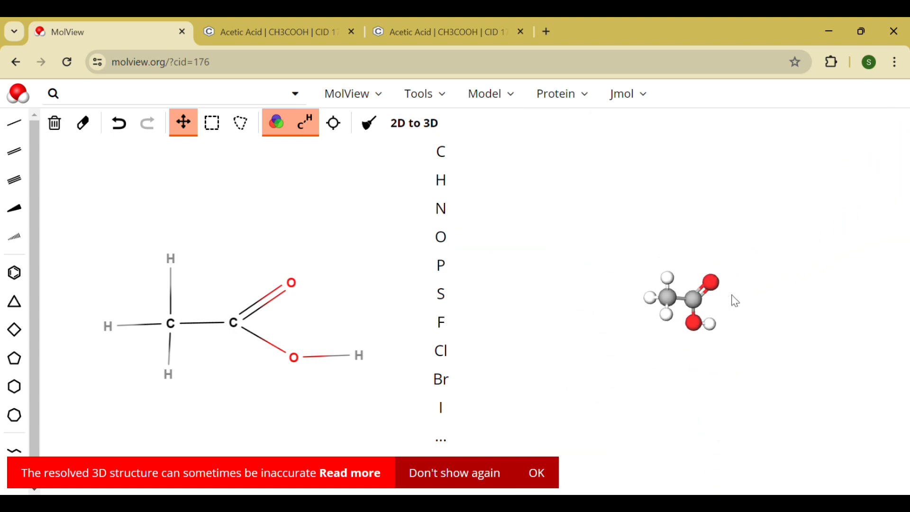